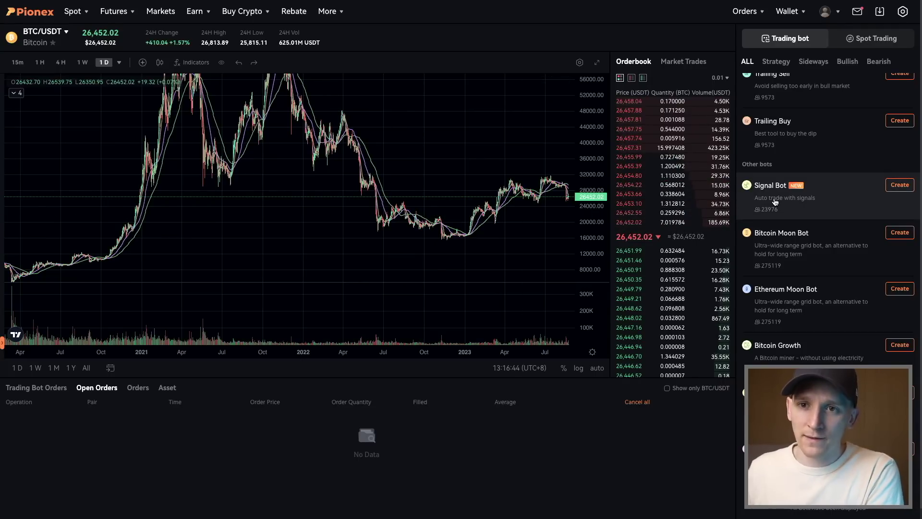
Step: From Signal Bot, create a custom TradingView signal named 'Momentum' and open its configuration
scroll(772, 202, "down", 1)
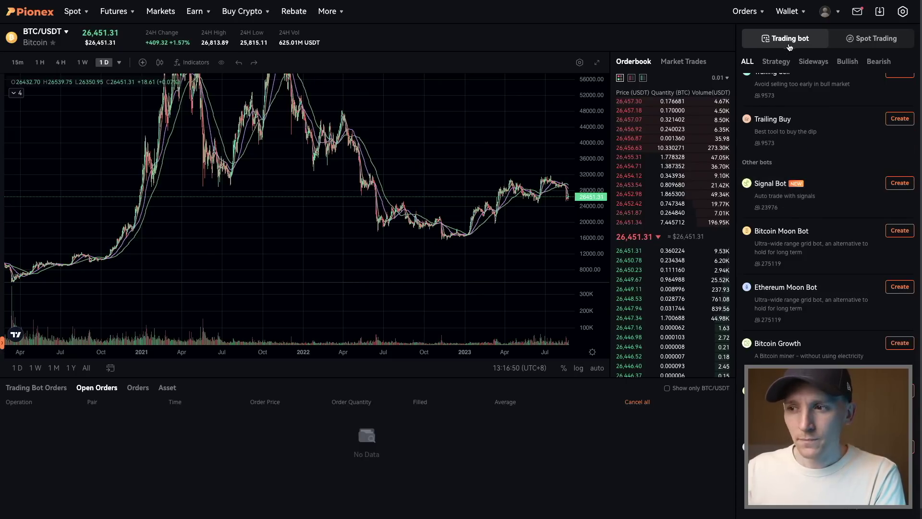
scroll(797, 144, "down", 1)
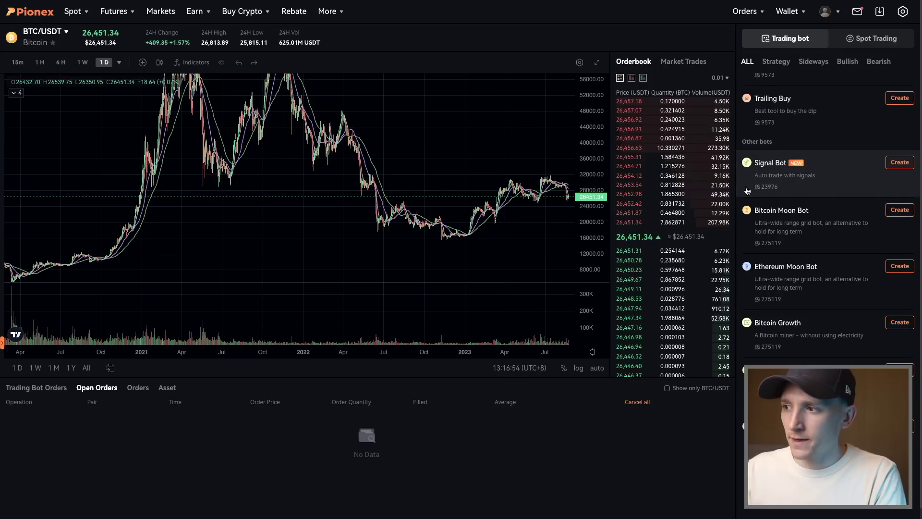
left_click(899, 163)
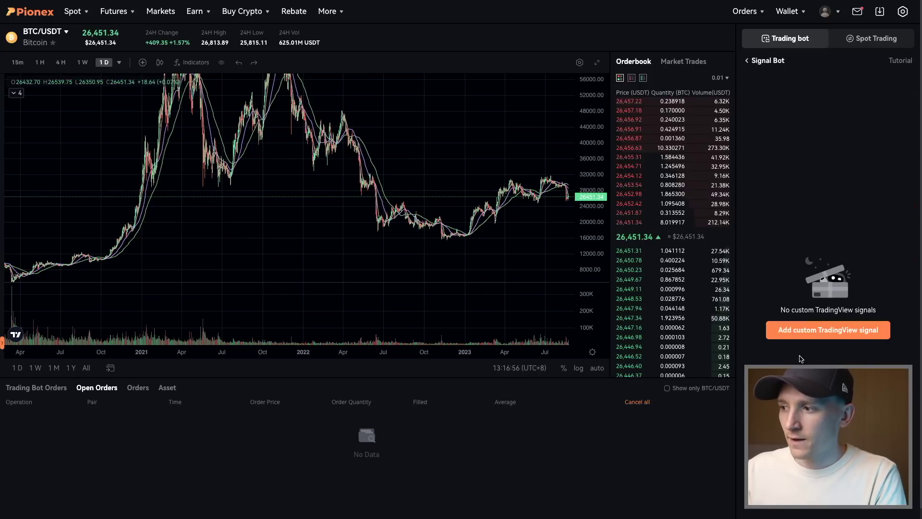
left_click(838, 335)
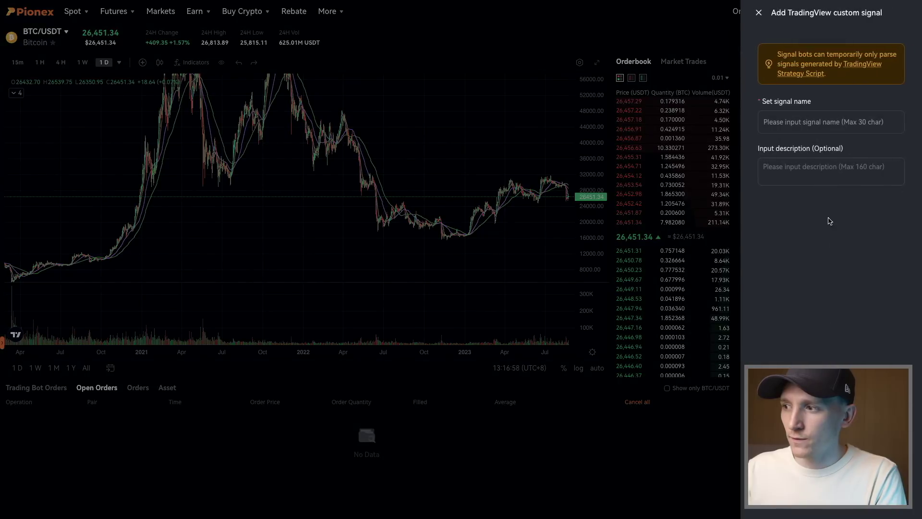
type("Momentum")
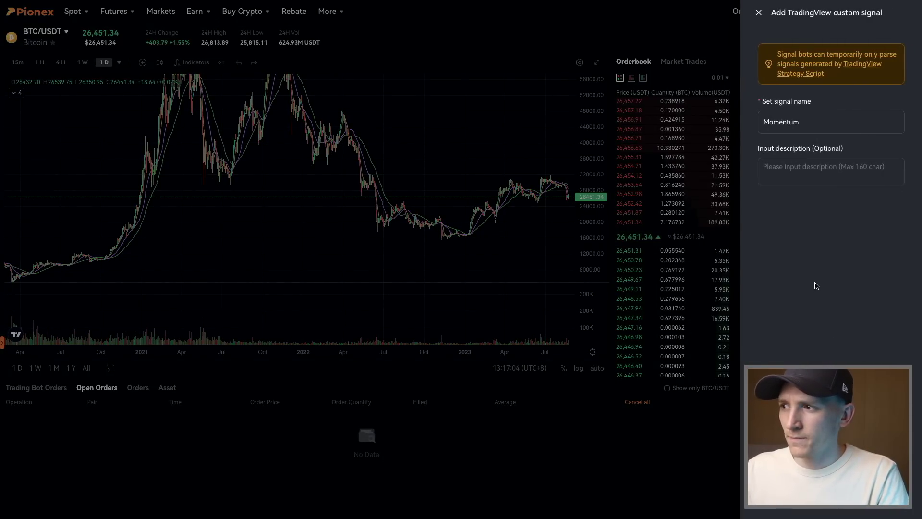
left_click(505, 290)
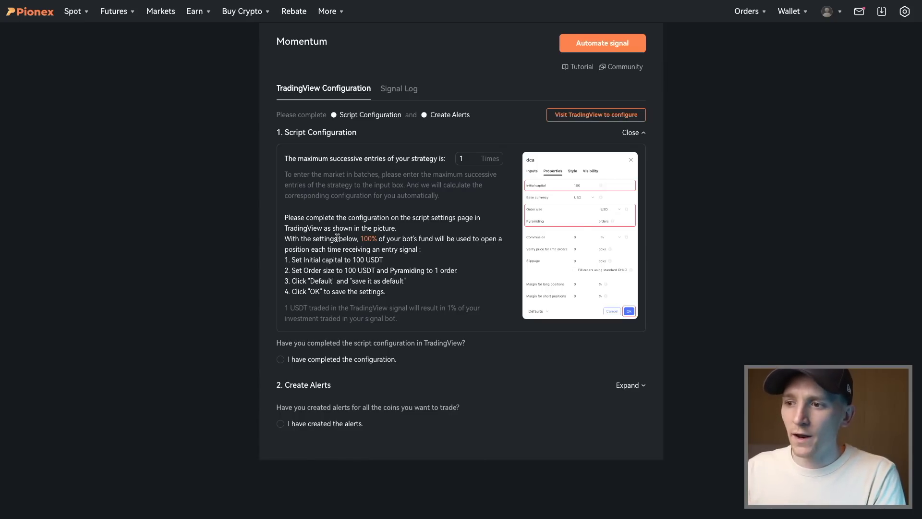
Step: Review the 100 USDT capital instructions and try 5 as the maximum successive entries
left_click_drag(303, 258, 372, 262)
left_click_drag(303, 270, 416, 267)
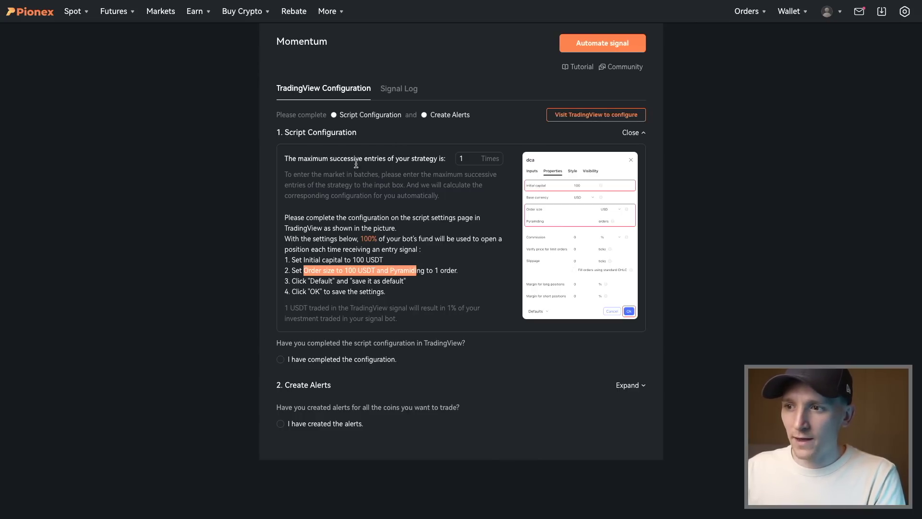
left_click(473, 159)
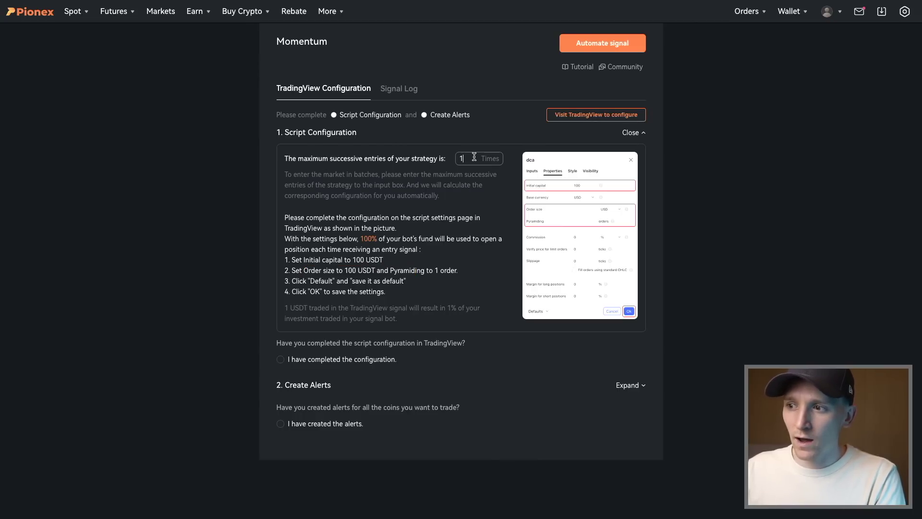
left_click_drag(342, 259, 379, 271)
left_click(462, 157)
key("BackSpace")
type("5")
Step: Check the recalculated 20 USDT order size, then set maximum successive entries back to 1
left_click_drag(336, 272, 389, 271)
left_click(362, 277)
left_click_drag(330, 272, 388, 272)
left_click(384, 272)
left_click(489, 155)
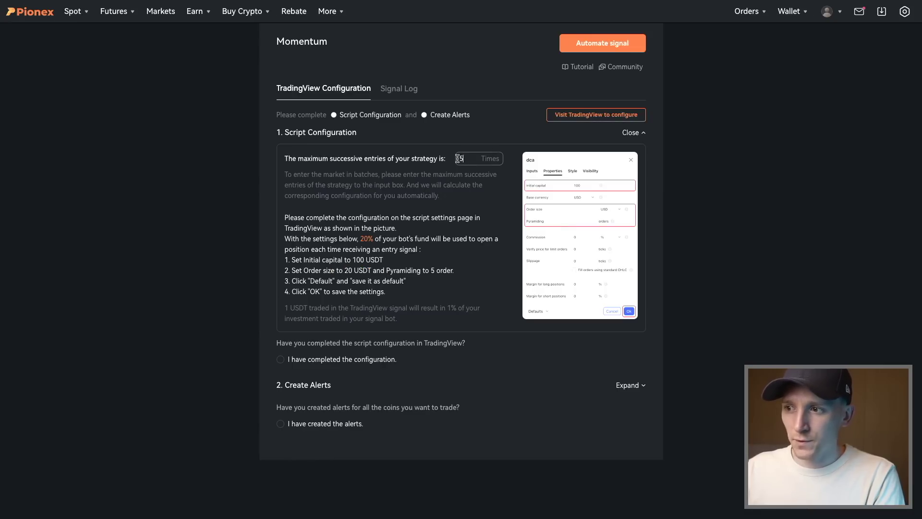
key("BackSpace")
type("1")
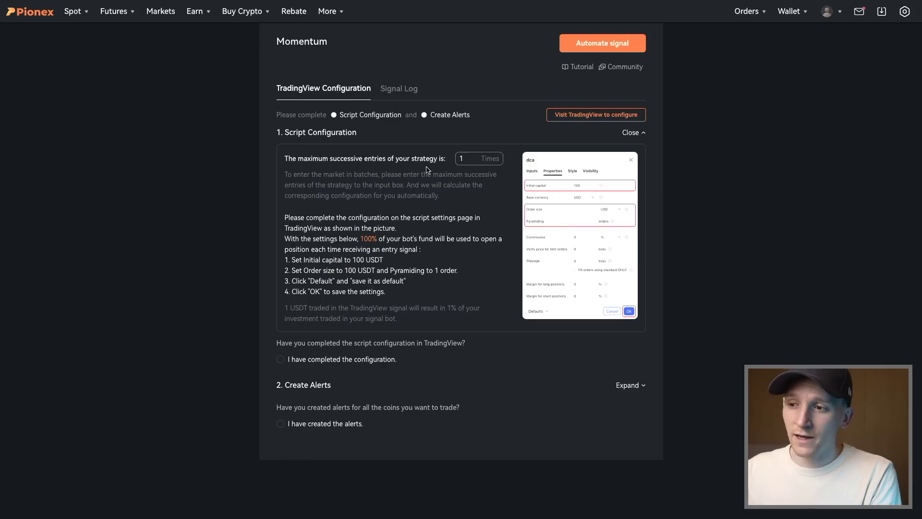
left_click_drag(331, 261, 382, 265)
left_click(368, 260)
left_click(358, 270)
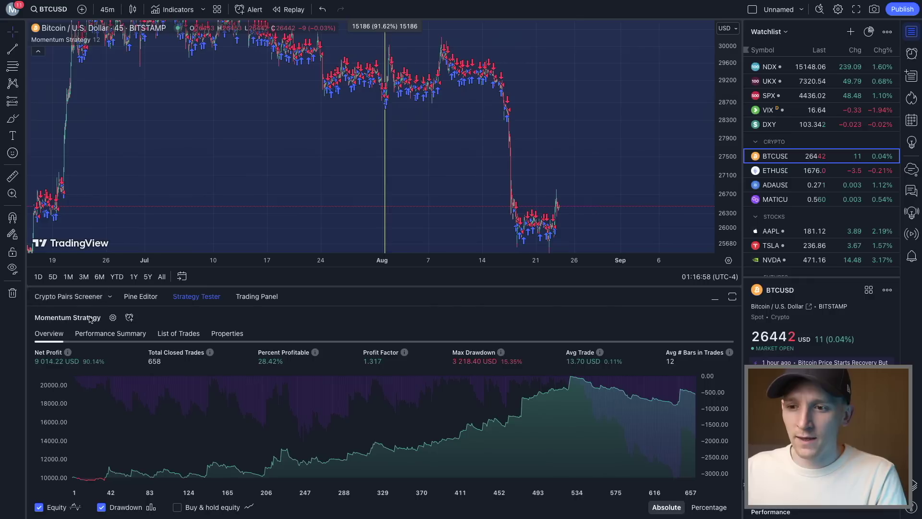
Step: Set the Momentum Strategy's initial capital to 100 and order size to 1 USD
left_click(112, 318)
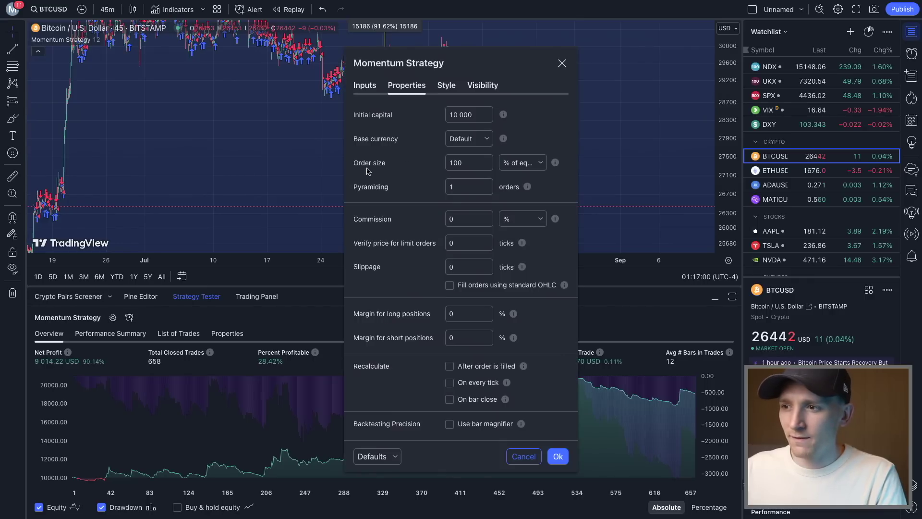
left_click_drag(477, 115, 429, 115)
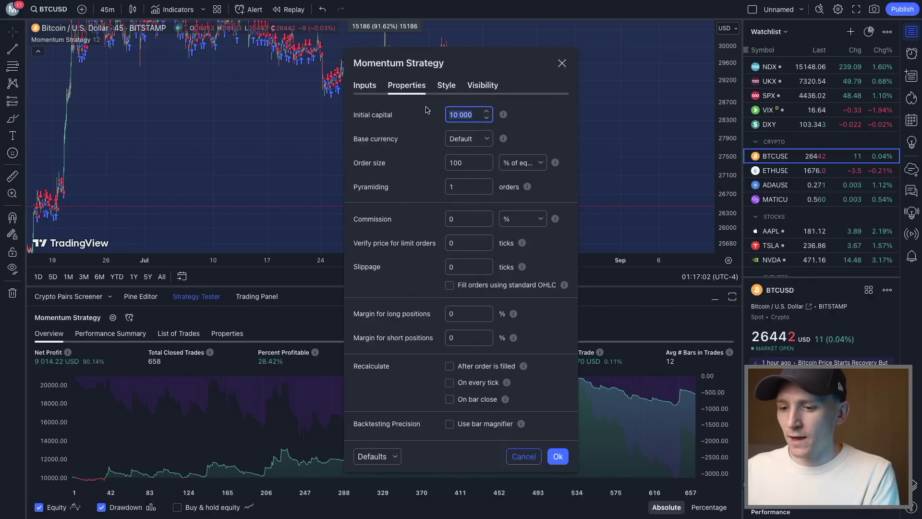
type("100")
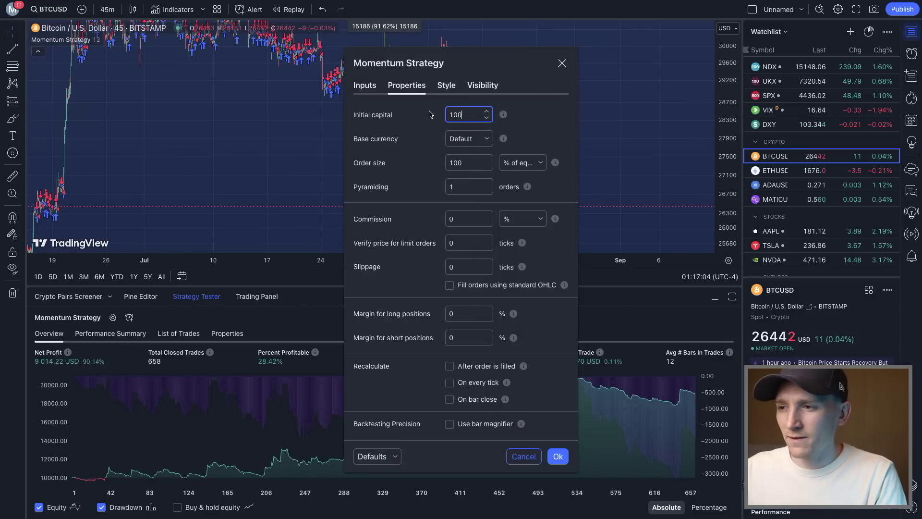
left_click_drag(471, 165, 440, 161)
type("1")
left_click(529, 164)
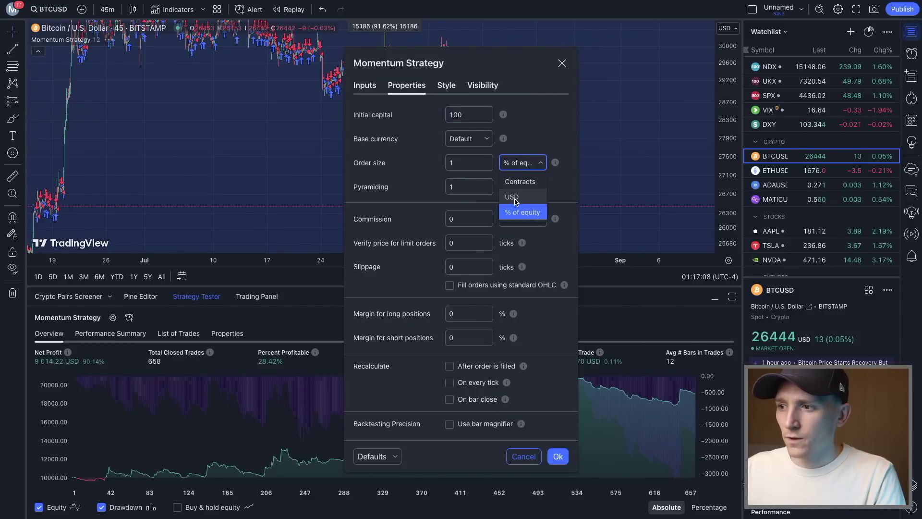
left_click(512, 197)
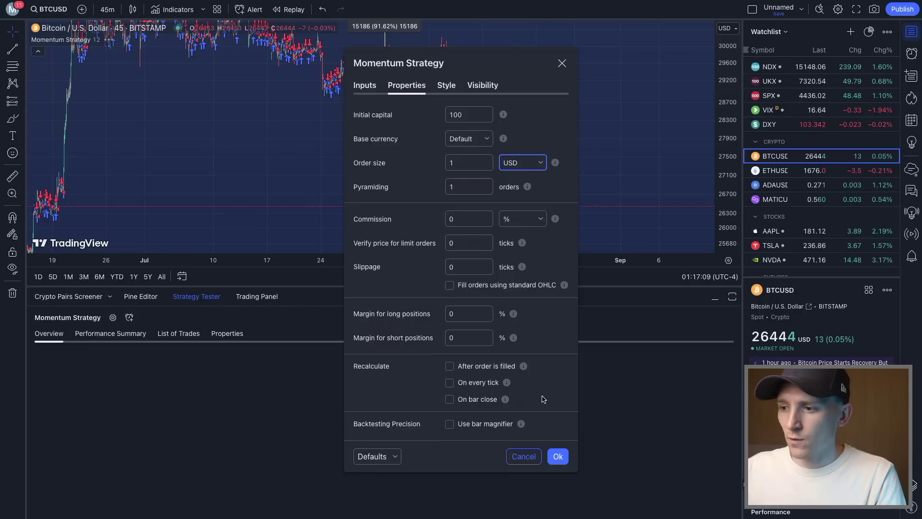
left_click(557, 456)
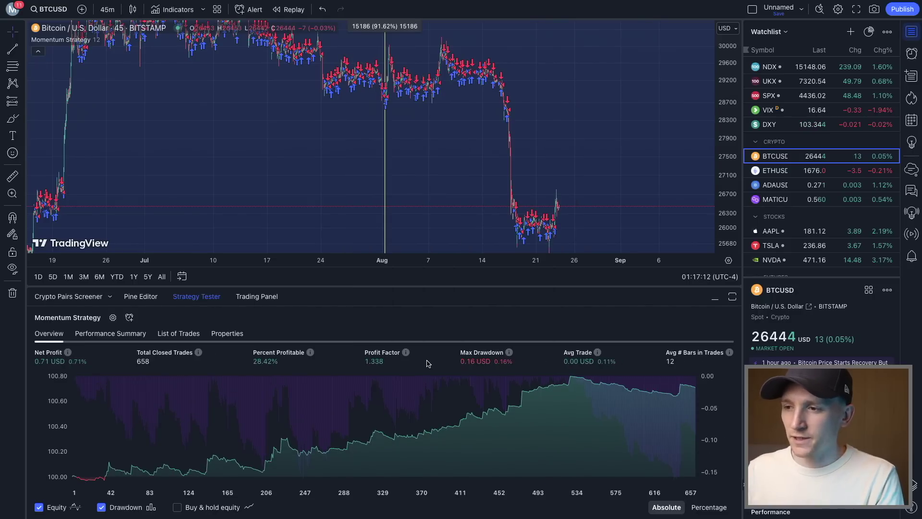
key("ctrl+Tab")
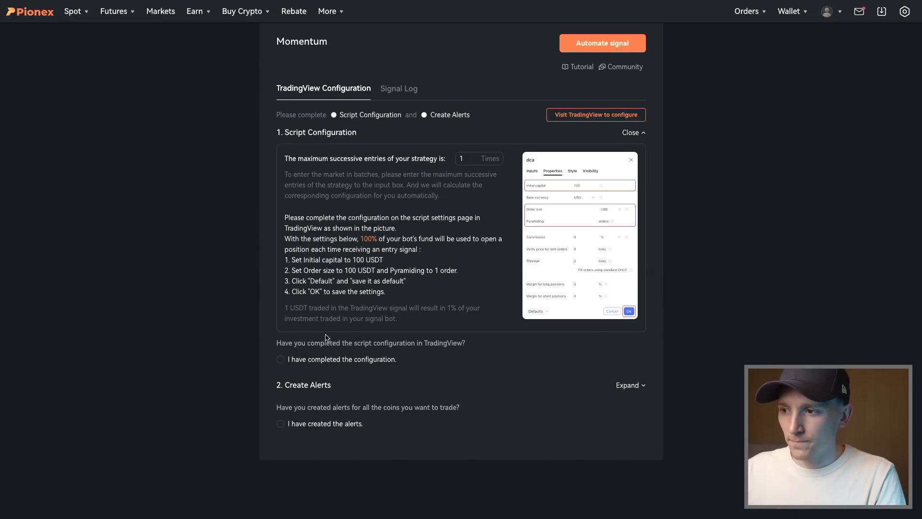
Step: Mark the script configuration as completed and copy the signal's webhook URL
left_click(280, 360)
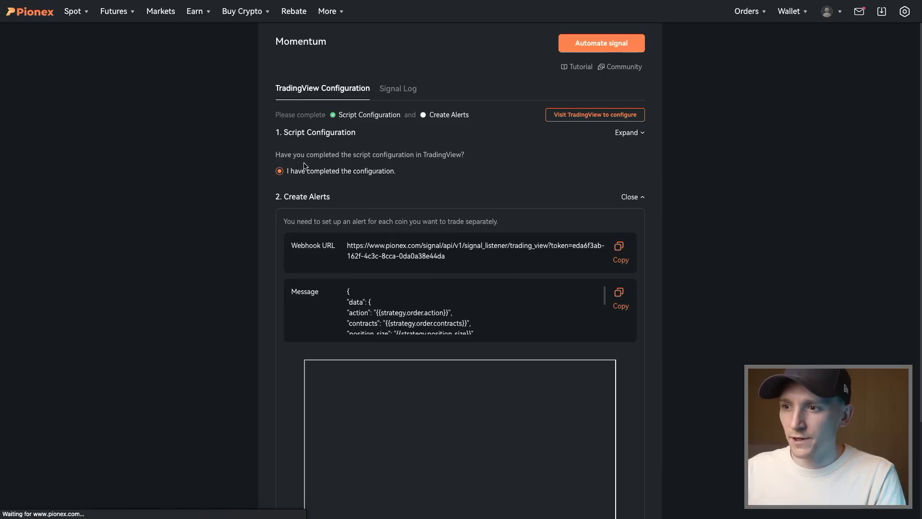
scroll(271, 175, "down", 2)
scroll(270, 175, "down", 2)
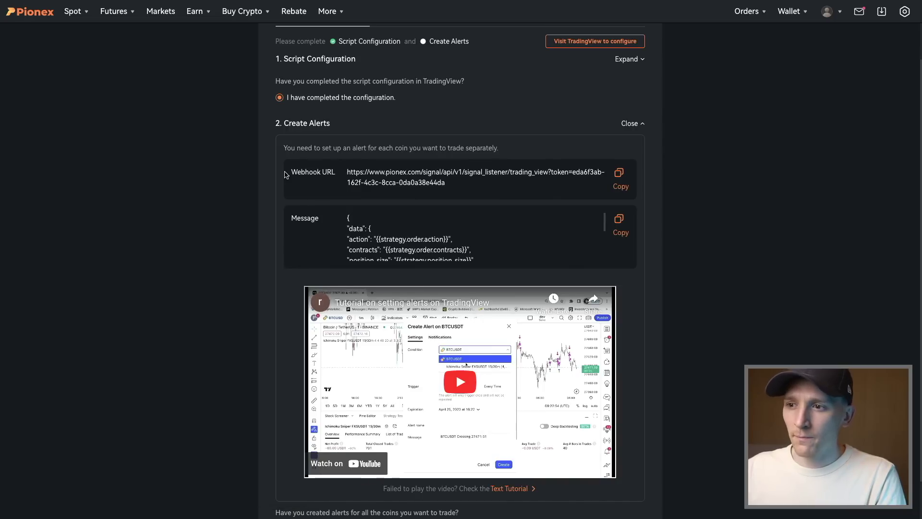
double_click(327, 172)
left_click(384, 175)
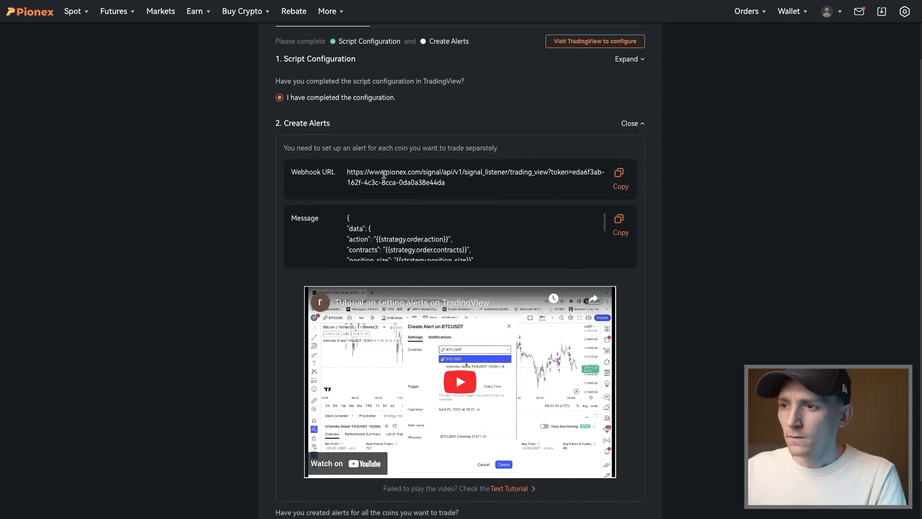
left_click(618, 173)
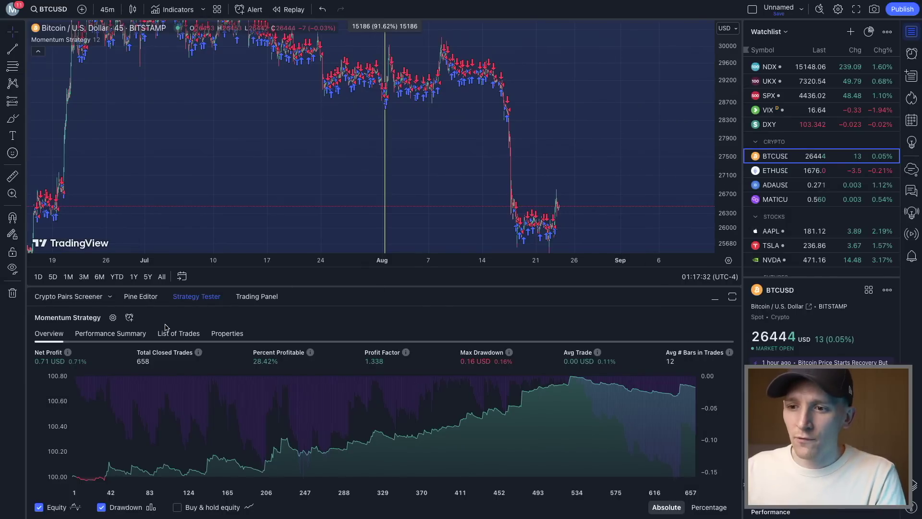
Step: Create a Momentum Strategy alert with Webhook URL enabled and the Pionex webhook pasted in
left_click(128, 317)
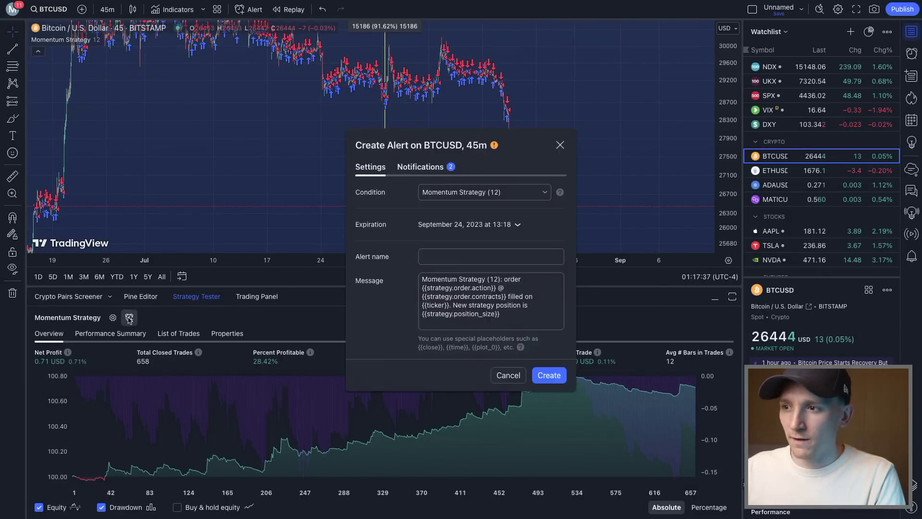
left_click(427, 172)
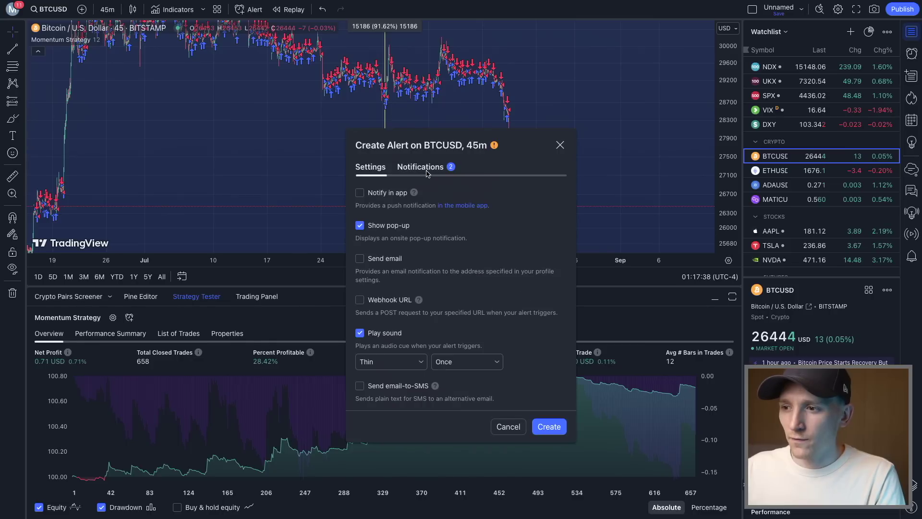
left_click(359, 300)
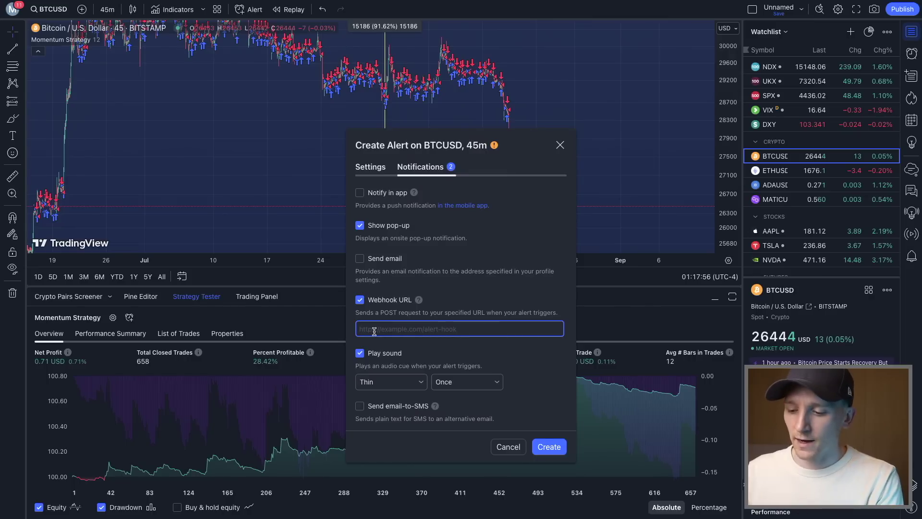
key("ctrl+v")
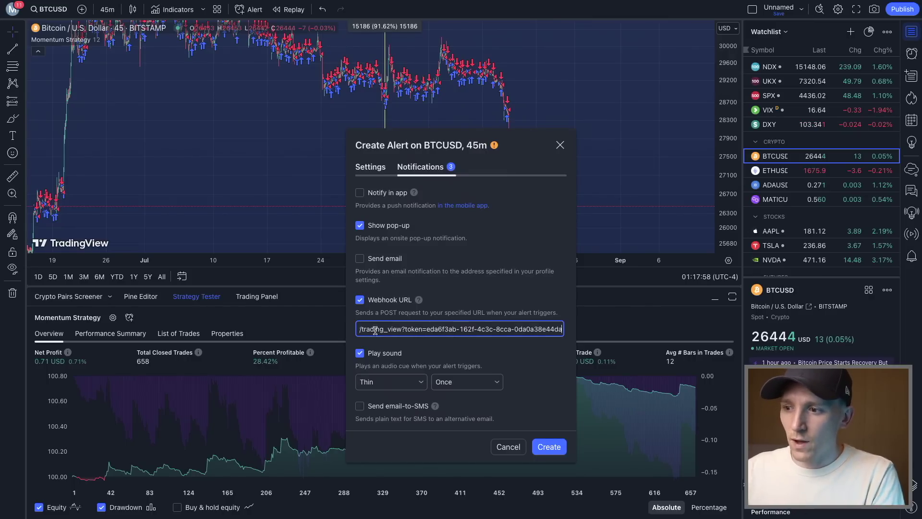
left_click(377, 172)
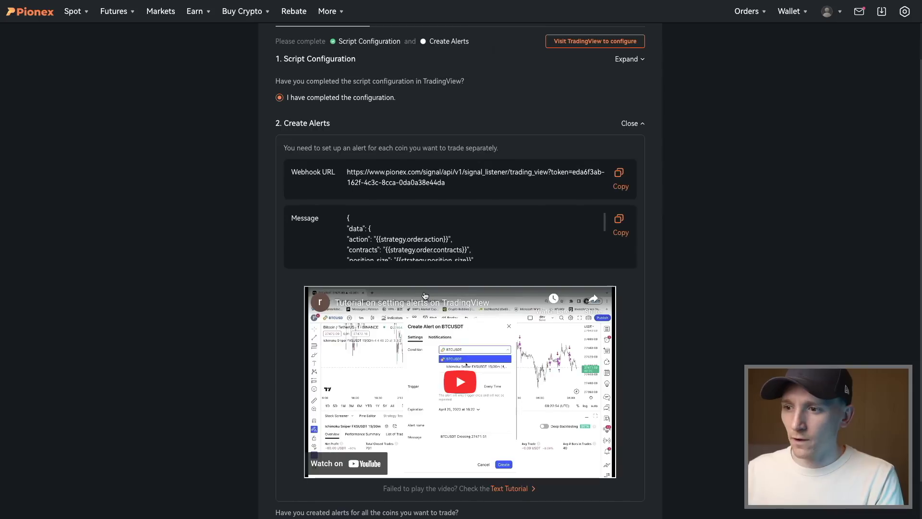
Step: Replace the alert's default message with Pionex's JSON signal template and confirm the webhook remains
left_click(619, 222)
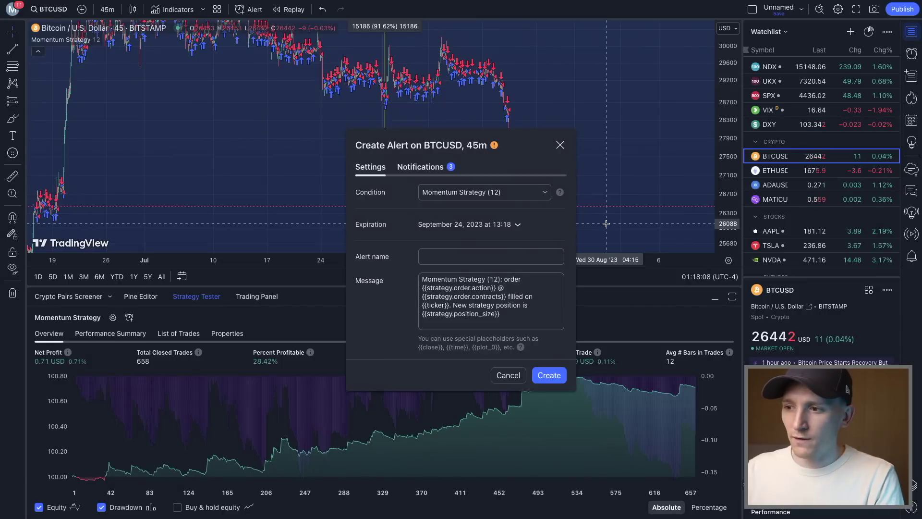
left_click(536, 320)
key("ctrl+a")
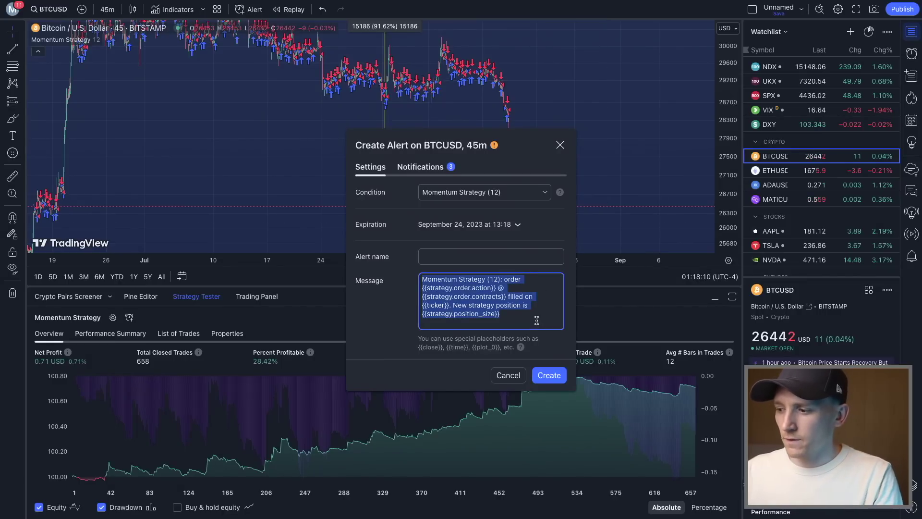
key("ctrl+v")
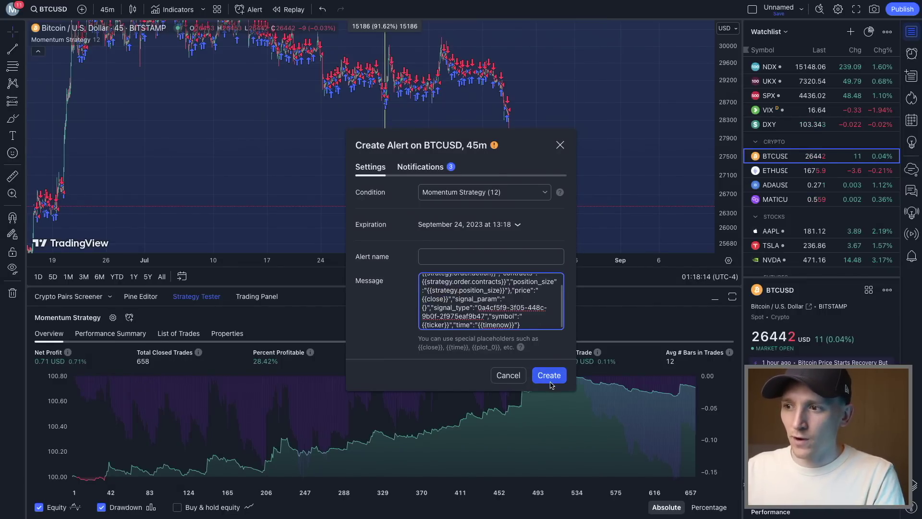
left_click(422, 168)
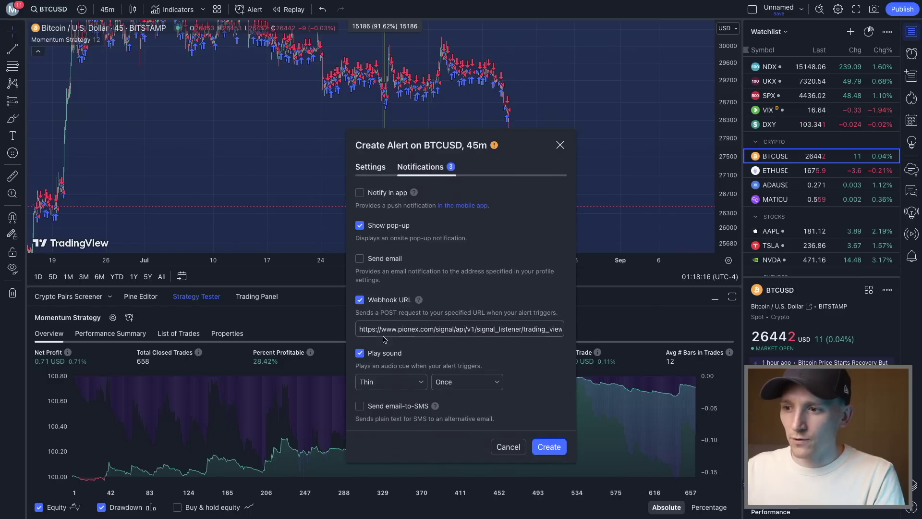
left_click(370, 167)
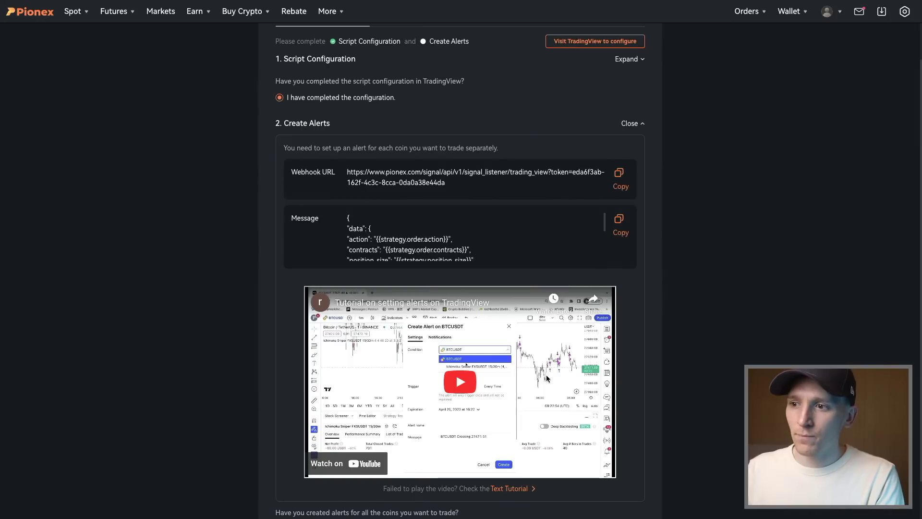
Step: Choose Automate signal to begin creating a bot for the Momentum signal
scroll(338, 304, "down", 1)
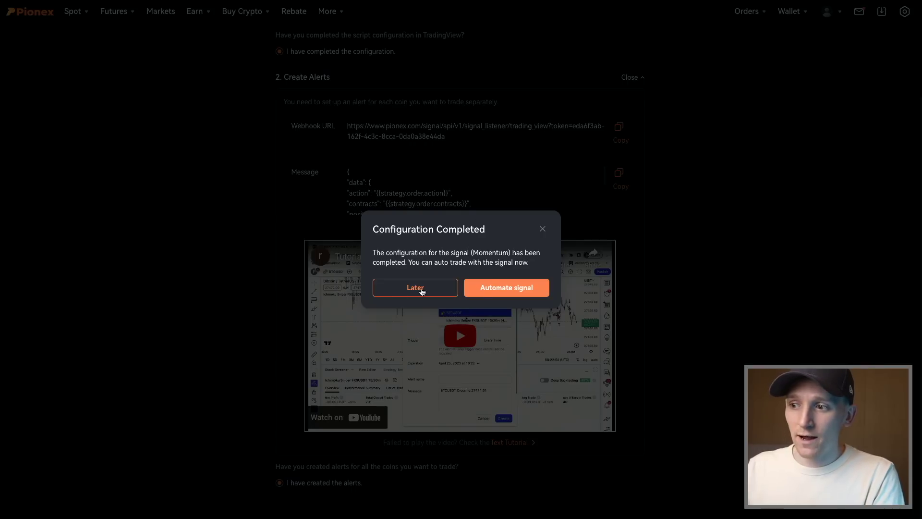
left_click(523, 289)
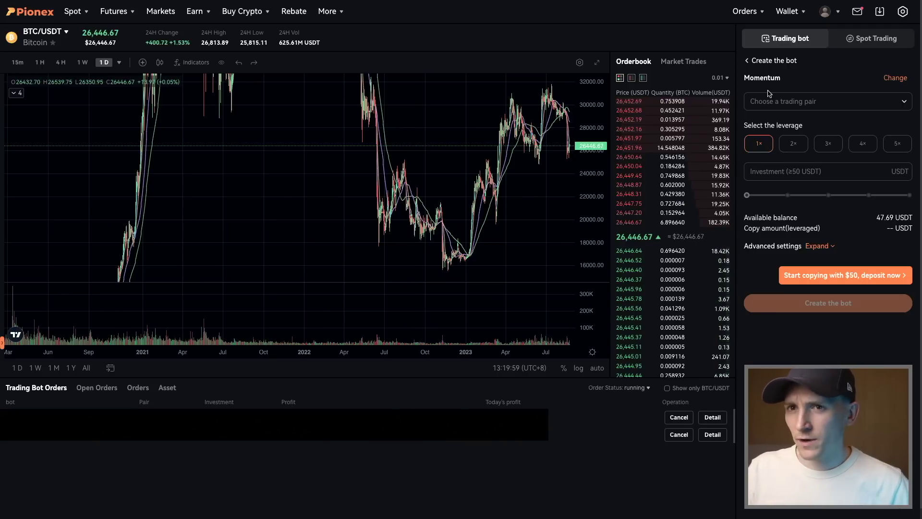
Step: Search 'btc' and select BTCUSDT Perp as the bot's trading pair
left_click(806, 98)
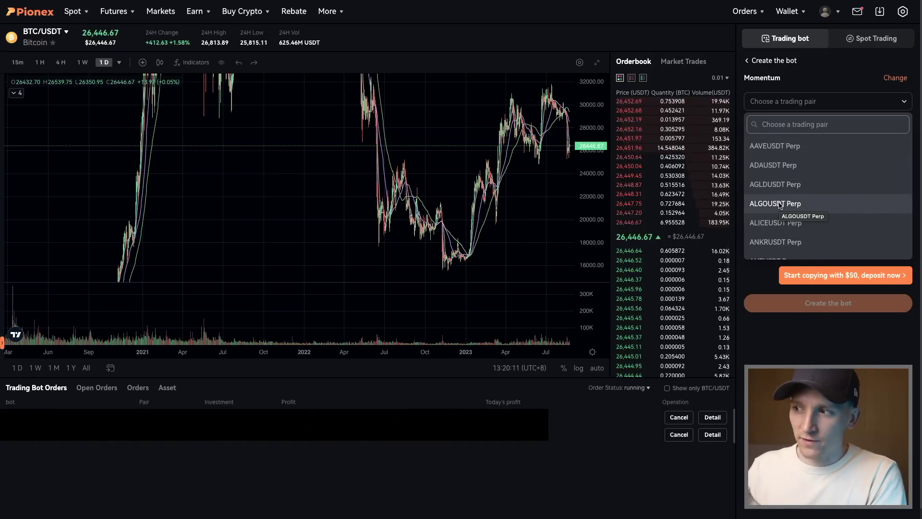
type("btc")
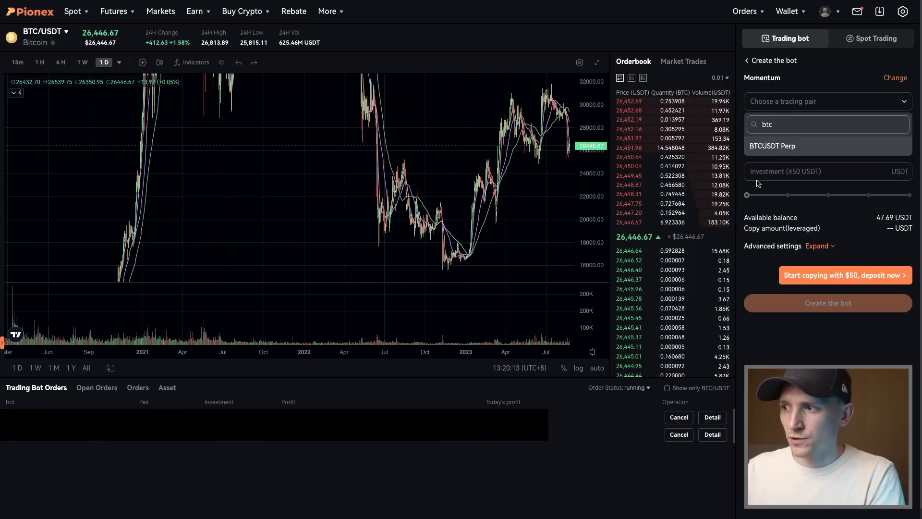
left_click(766, 153)
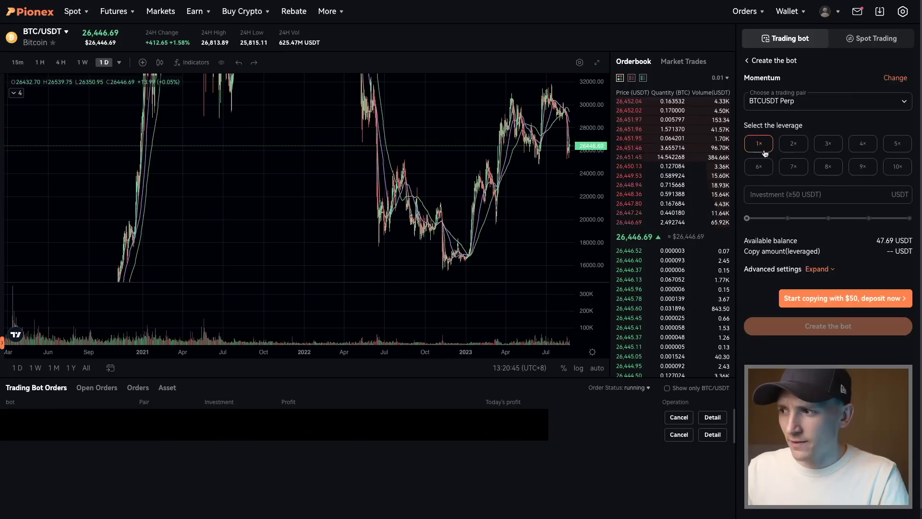
Step: Enter an investment amount of 1000, then clear the too-large value
left_click(755, 201)
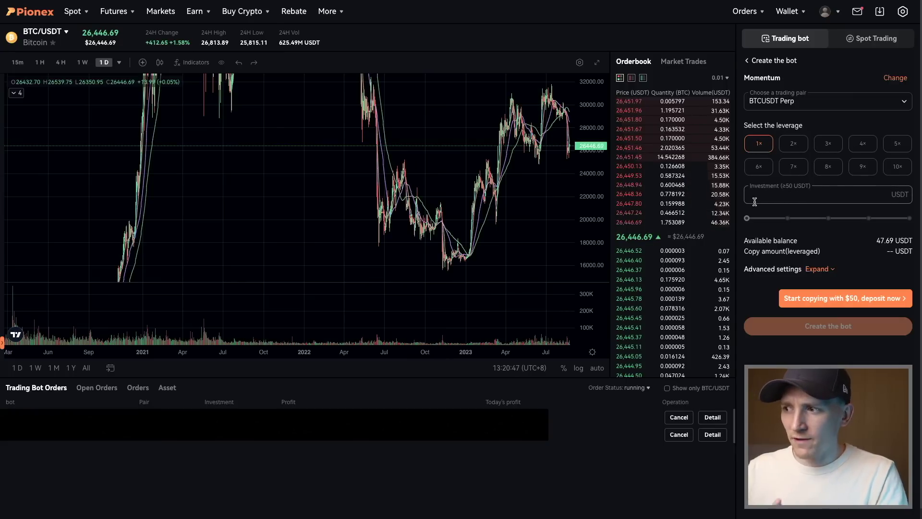
type("1000")
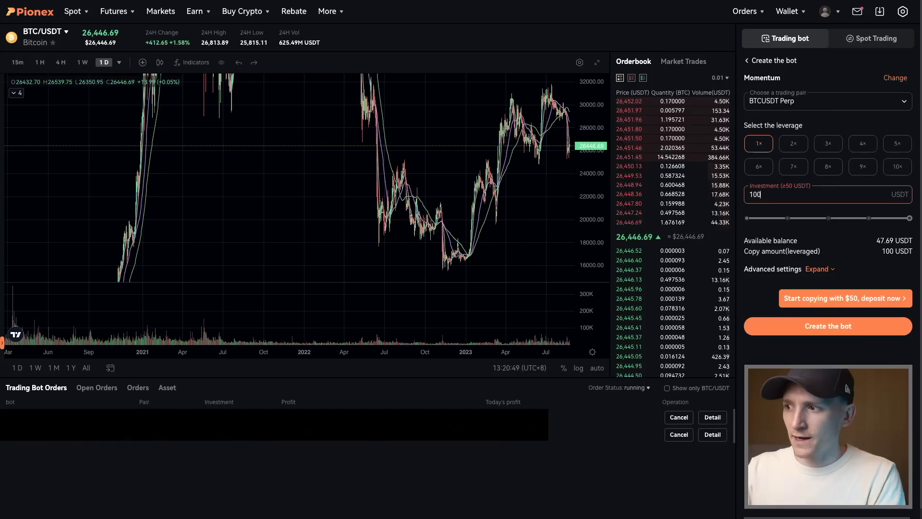
key("BackSpace")
key("BackSpace")
key("BackSpace")
key("BackSpace")
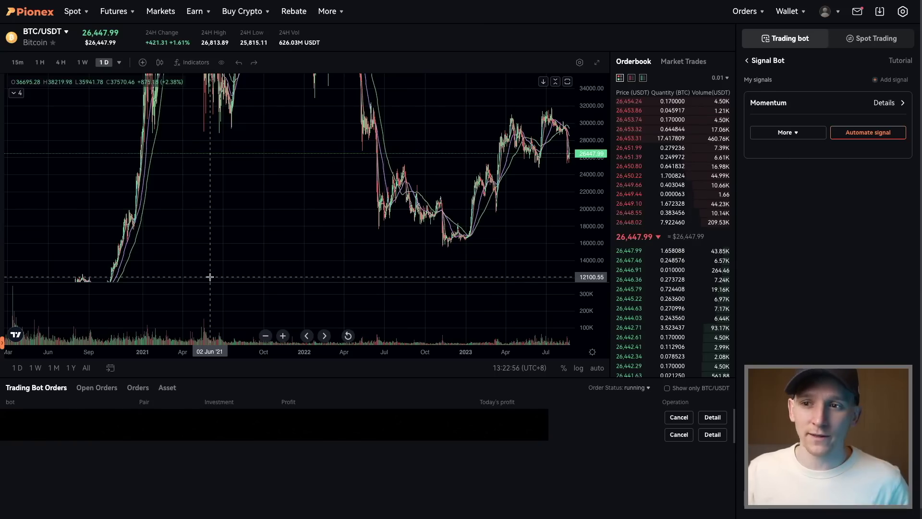
left_click_drag(588, 201, 590, 231)
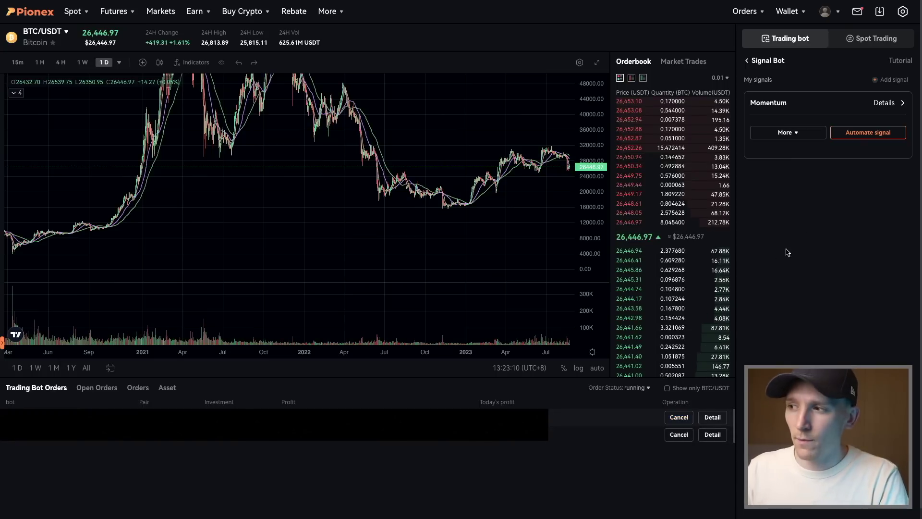
left_click(798, 134)
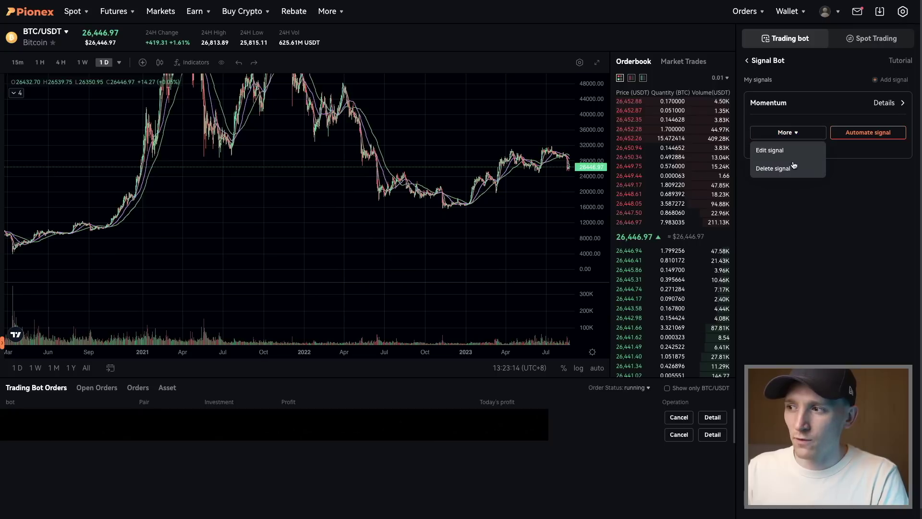
mouse_move(790, 133)
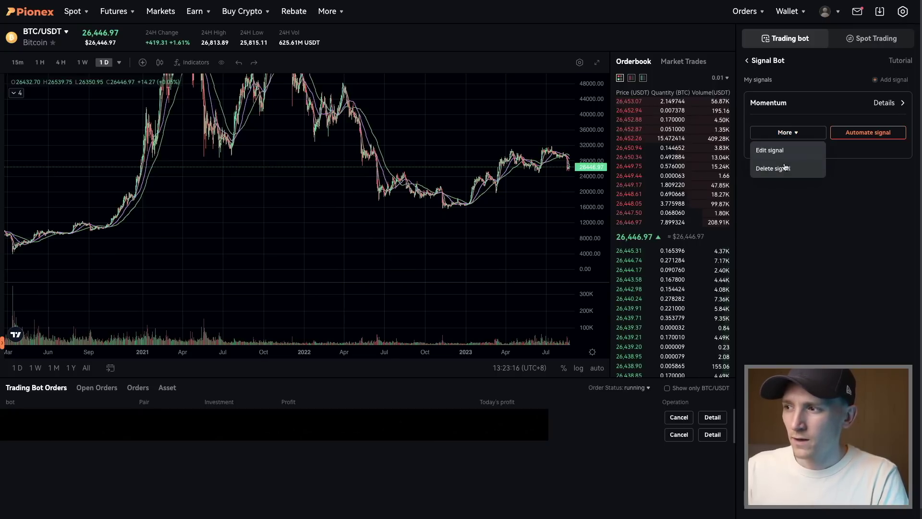